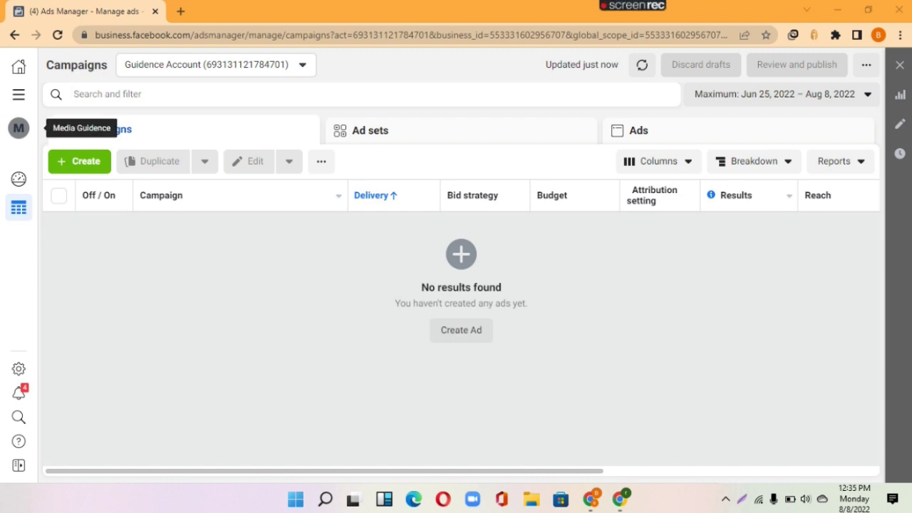
- Create a new campaign with the Traffic objective and continue to its settings
left_click(61, 169)
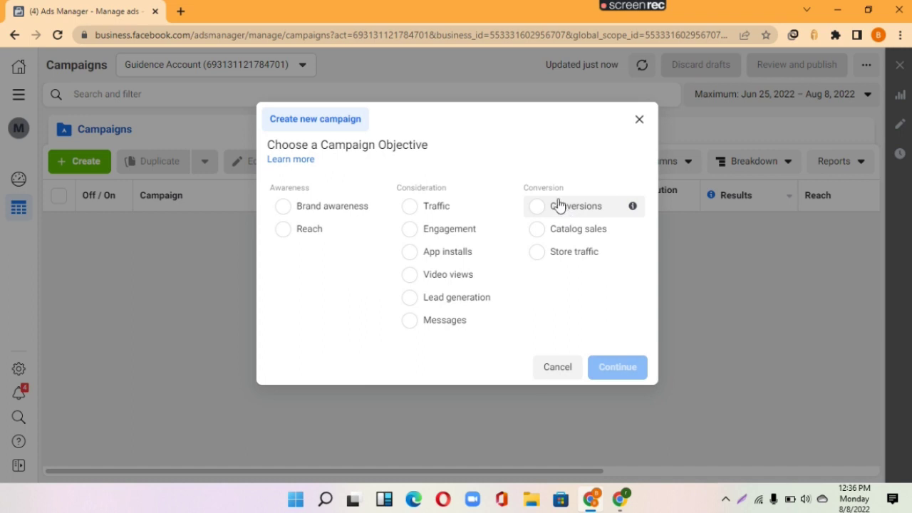
left_click(419, 214)
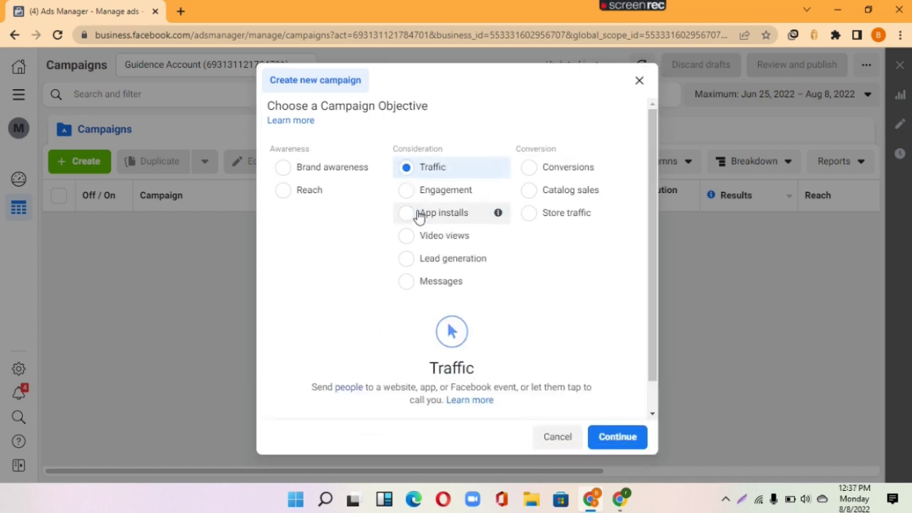
left_click(618, 435)
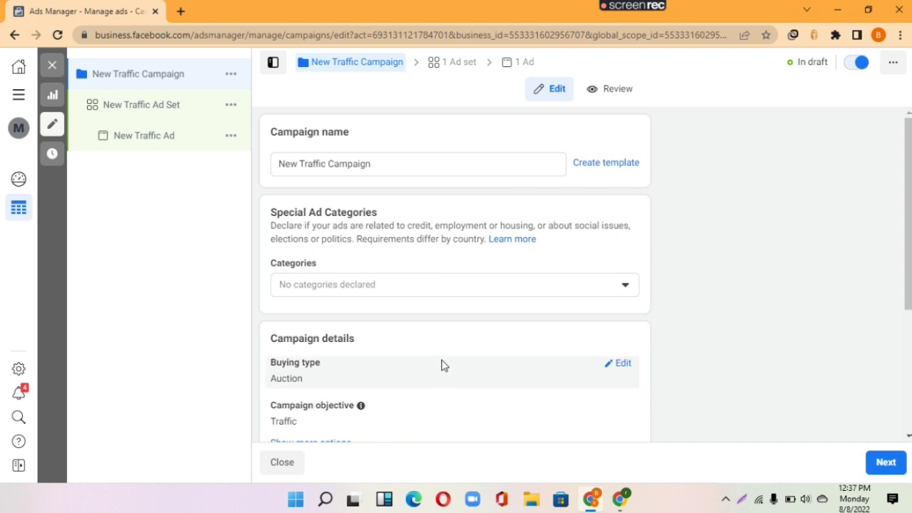
left_click(255, 273)
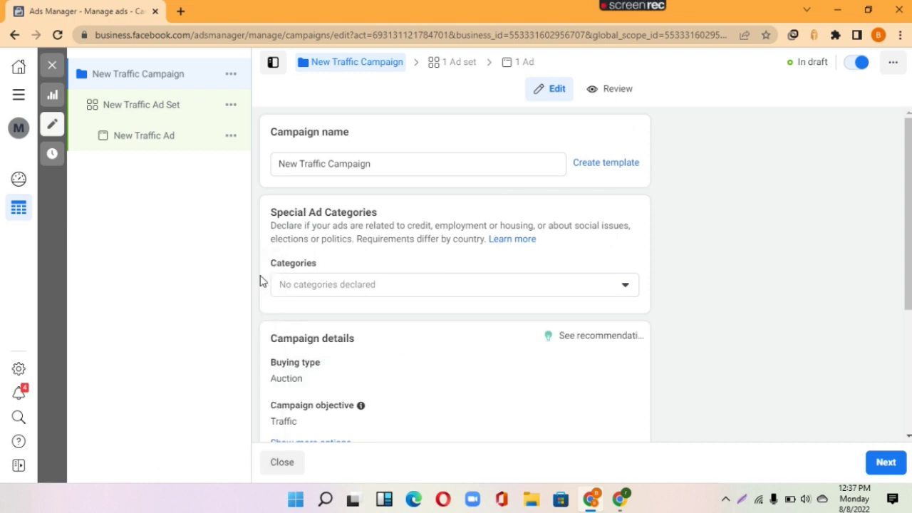
- Open the traffic campaign's ad set and examine its traffic destinations and the available Optimization for ad delivery options
left_click(448, 62)
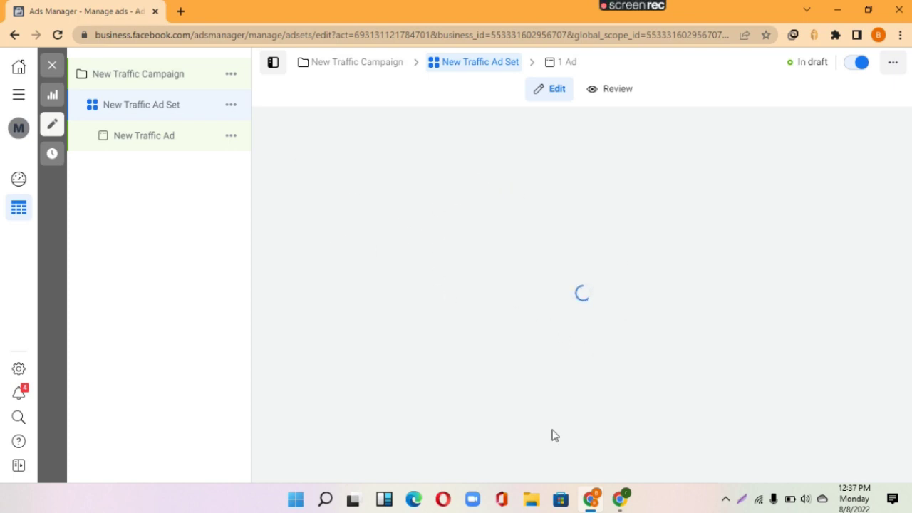
scroll(428, 356, "down", 3)
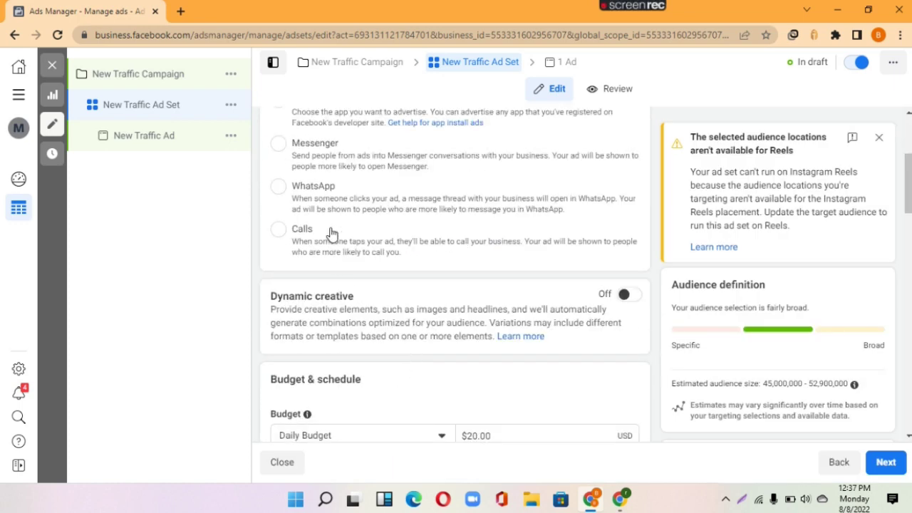
scroll(359, 303, "up", 2)
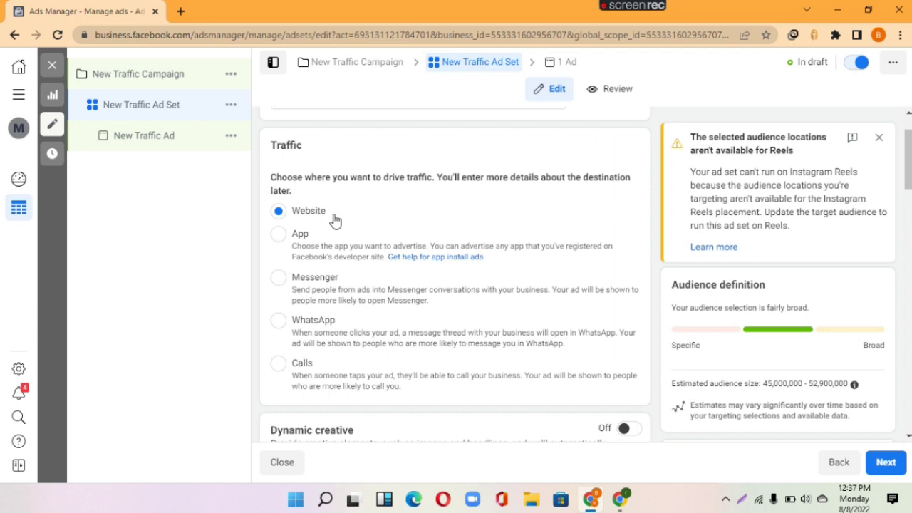
scroll(395, 392, "down", 6)
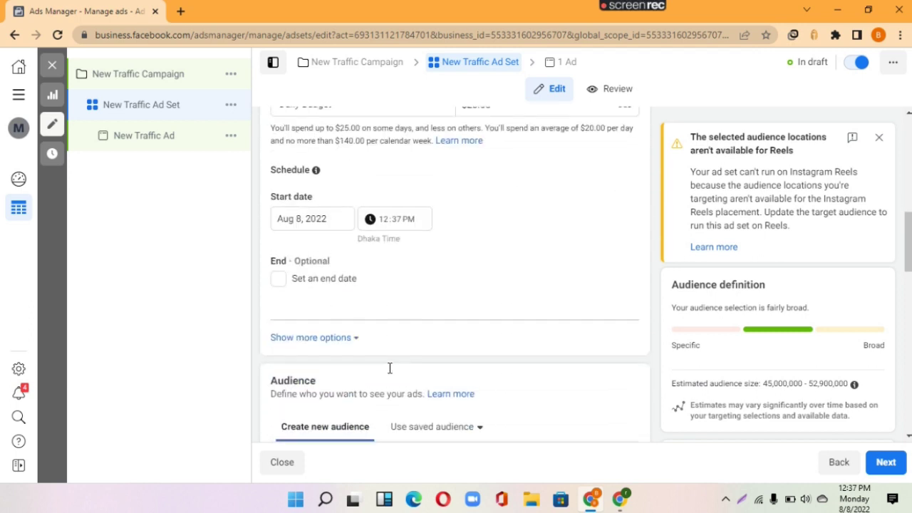
scroll(390, 368, "down", 10)
scroll(391, 367, "down", 3)
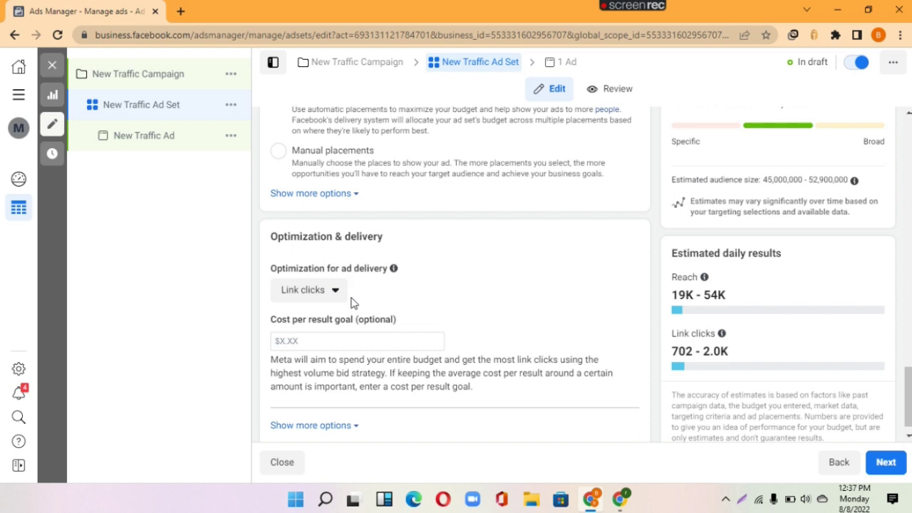
left_click(334, 293)
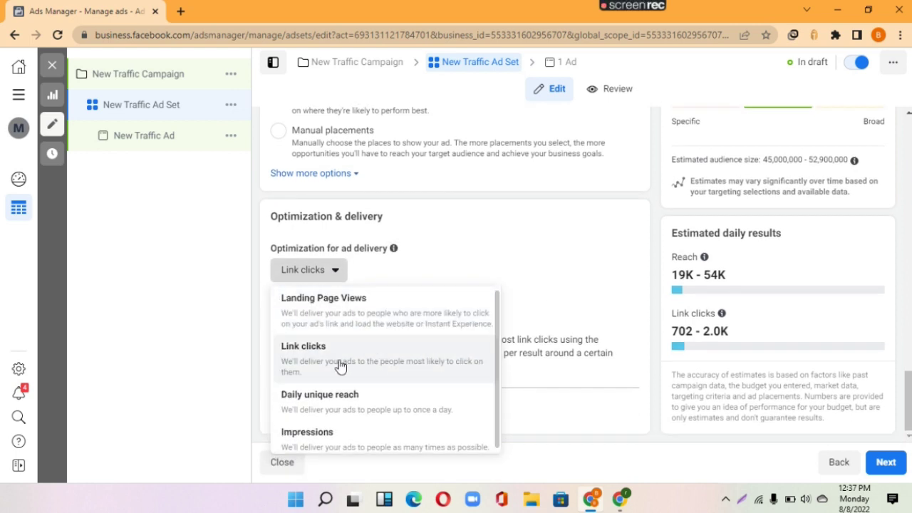
scroll(343, 439, "down", 1)
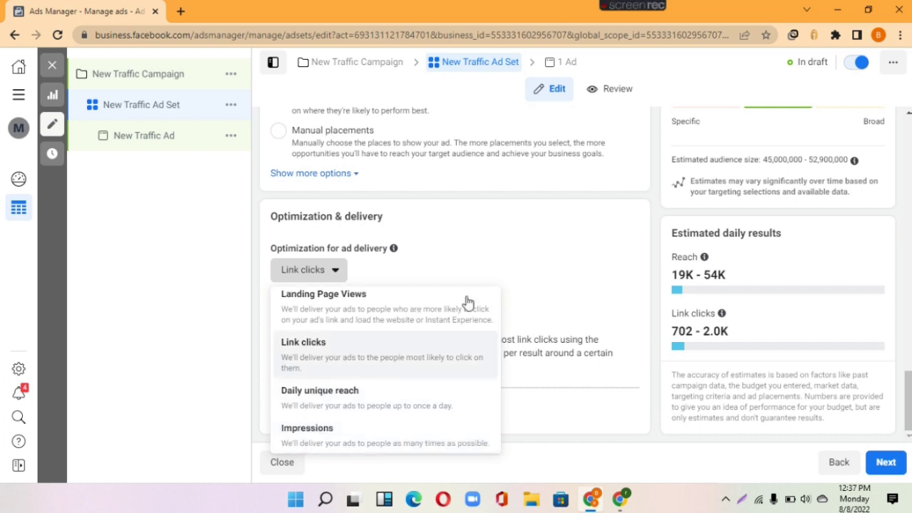
scroll(464, 313, "up", 1)
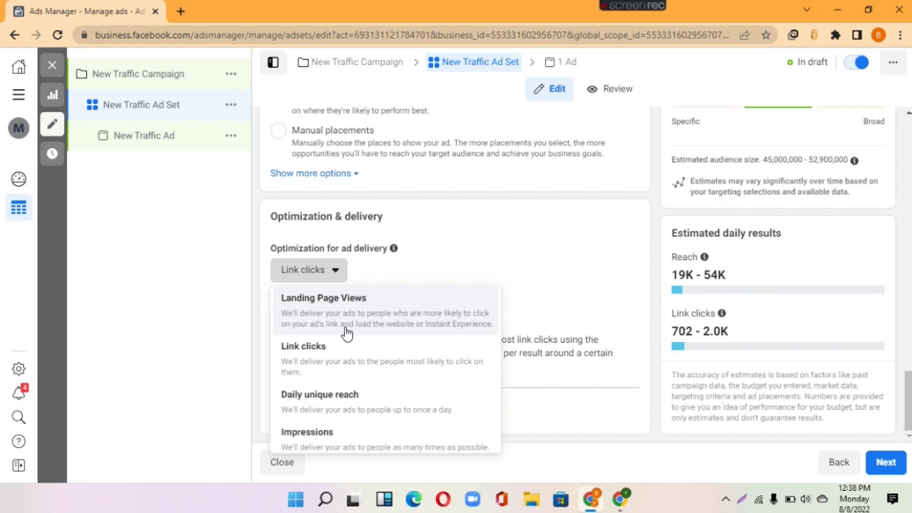
scroll(369, 421, "down", 1)
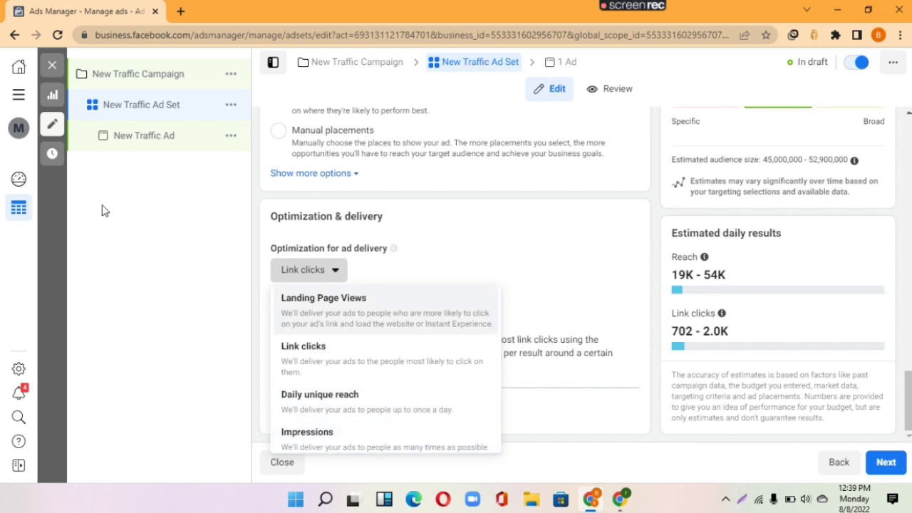
- Open Ads Manager in a new browser tab, keeping the traffic ad set open
left_click(19, 95)
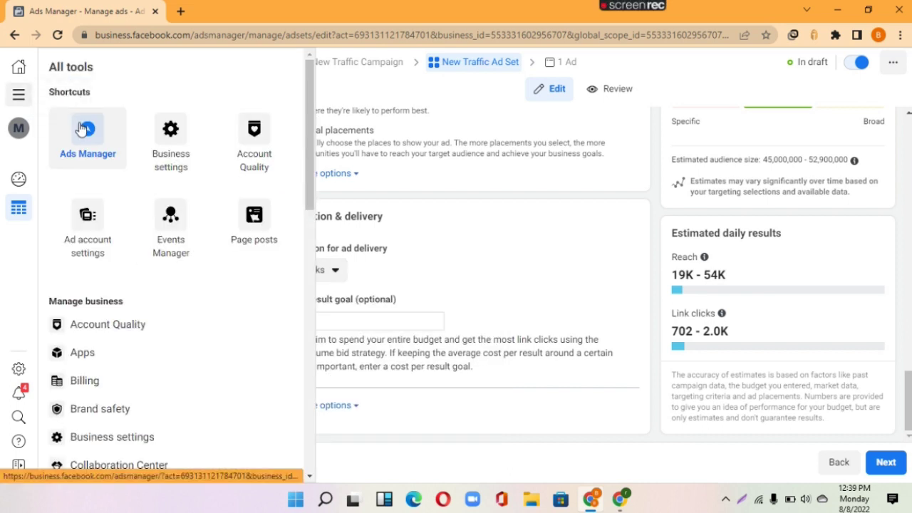
right_click(81, 127)
left_click(135, 133)
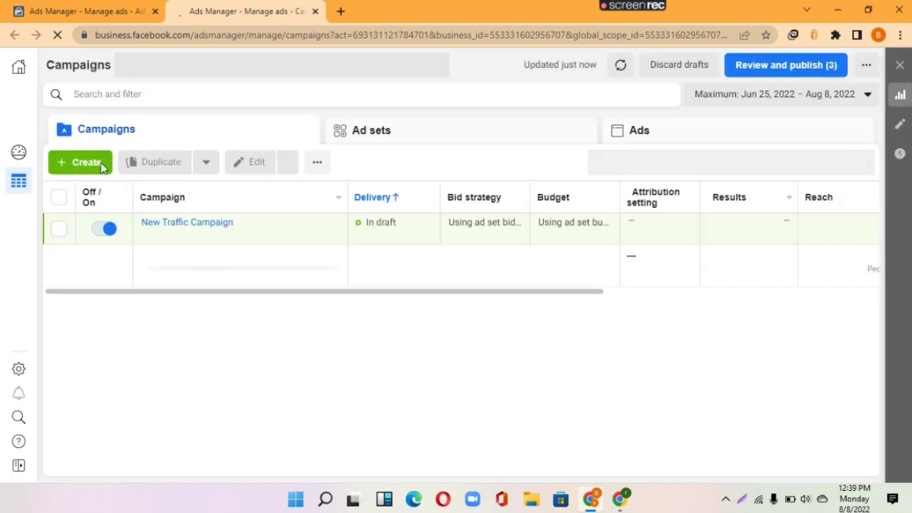
- Create a second campaign with the Conversions objective and continue to its settings
left_click(97, 165)
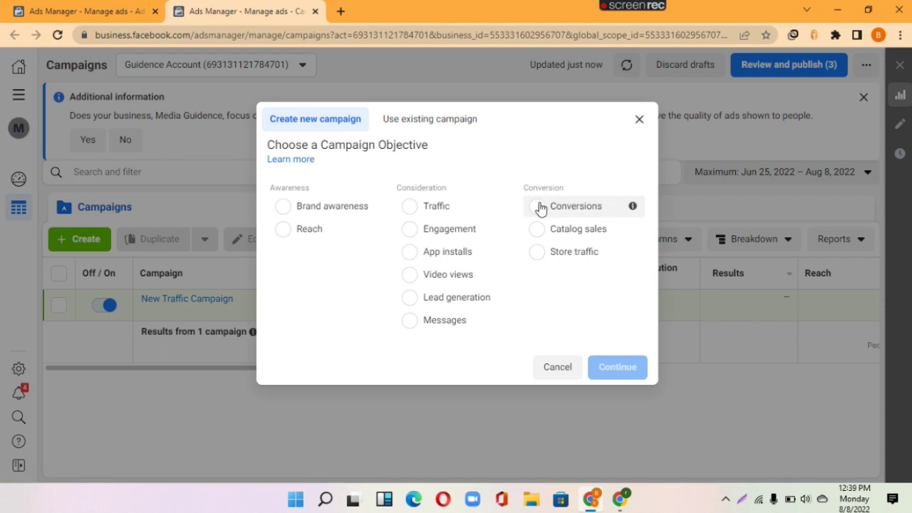
left_click(538, 207)
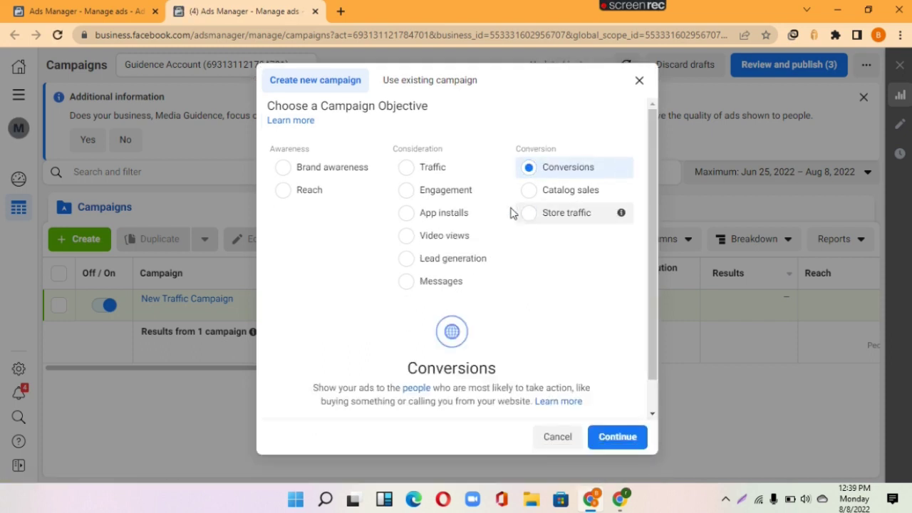
left_click(618, 445)
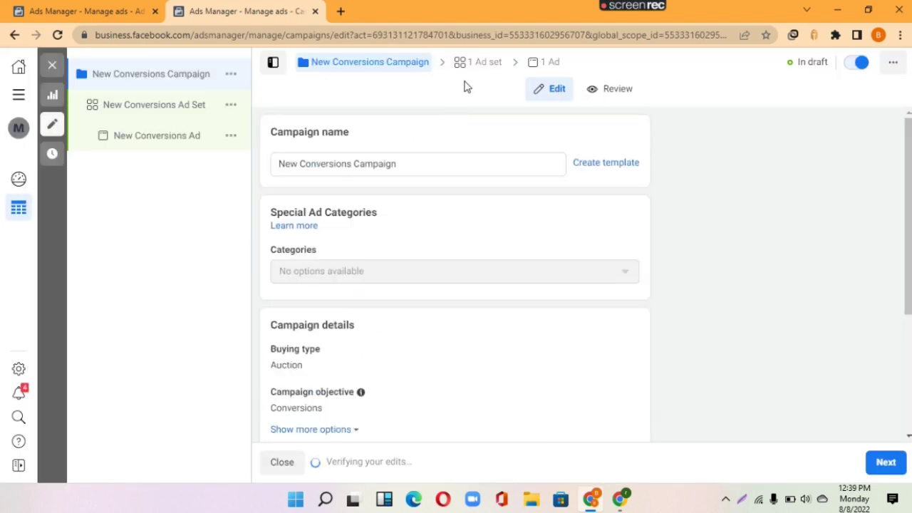
- Open the conversions campaign's ad set and examine its Optimization for ad delivery choices, including the other options
left_click(473, 72)
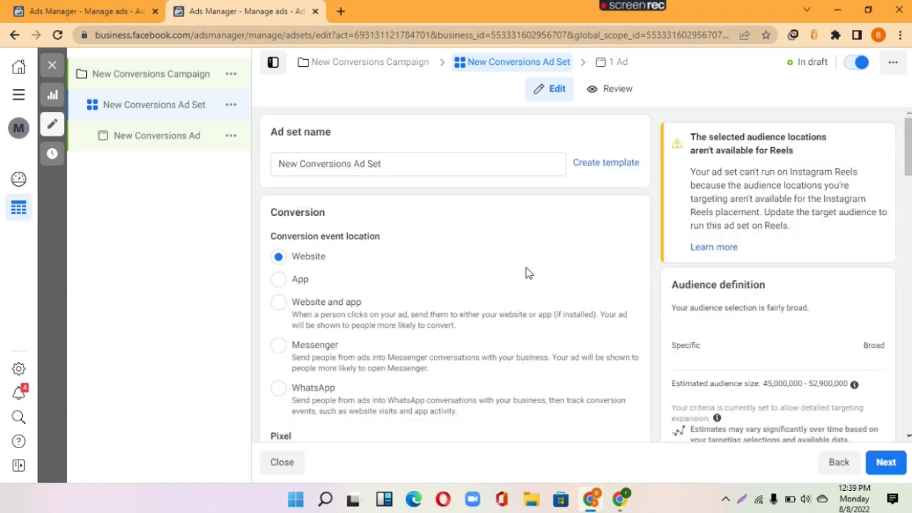
scroll(527, 292, "down", 10)
scroll(527, 308, "down", 5)
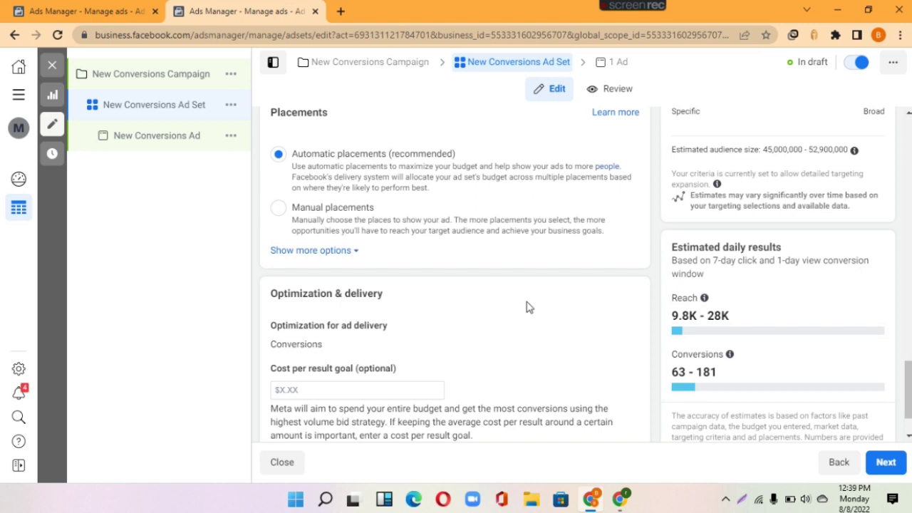
scroll(332, 277, "down", 1)
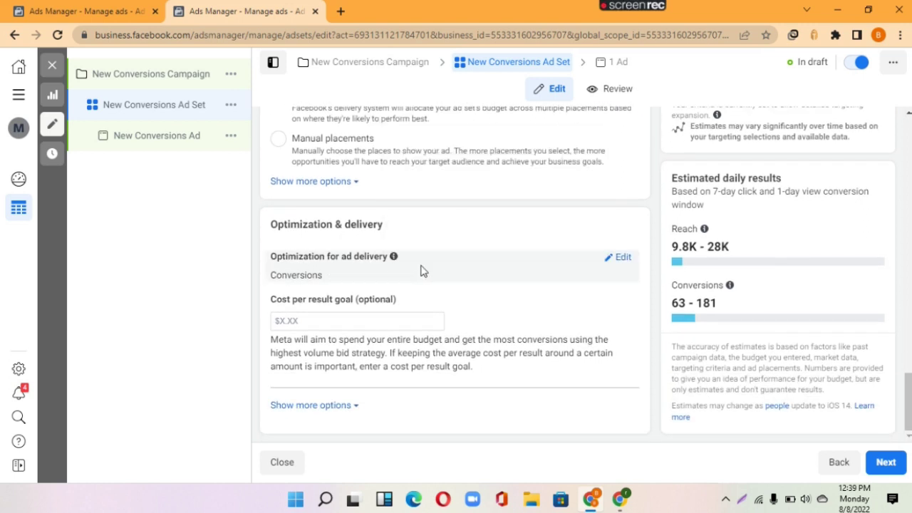
left_click(629, 265)
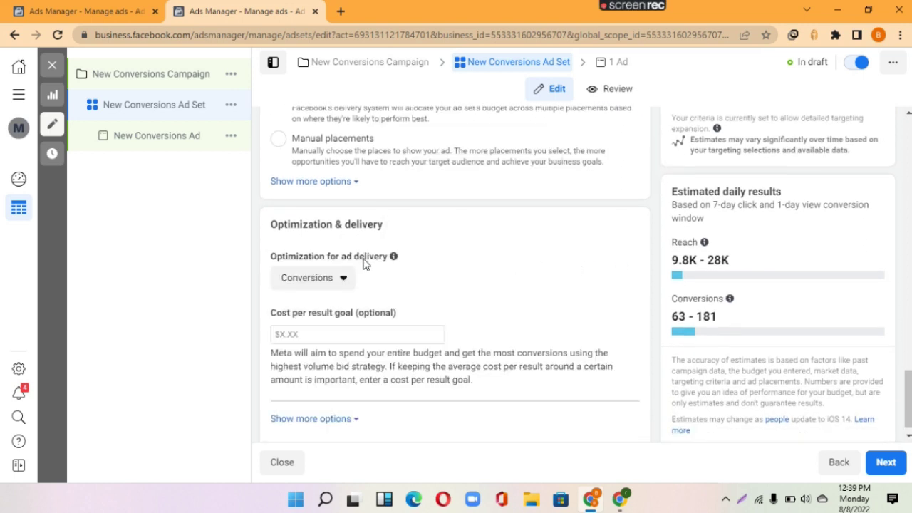
left_click(329, 283)
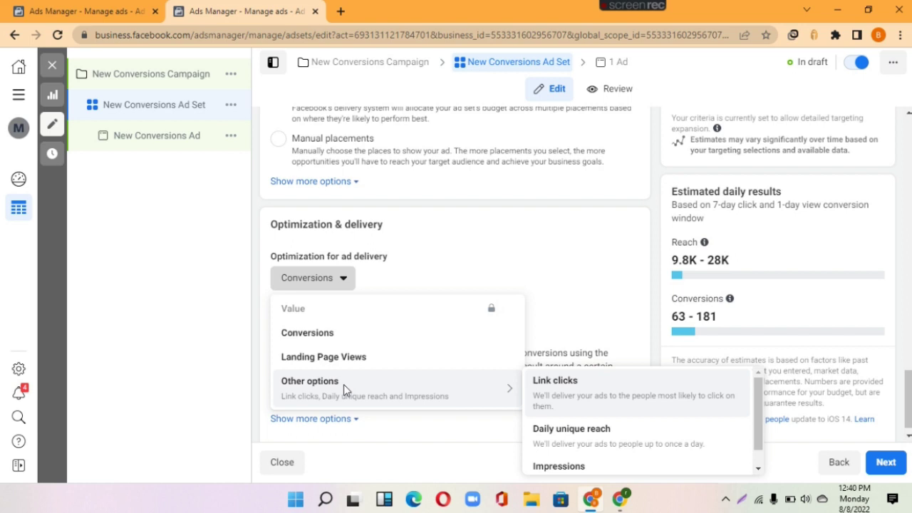
mouse_move(480, 376)
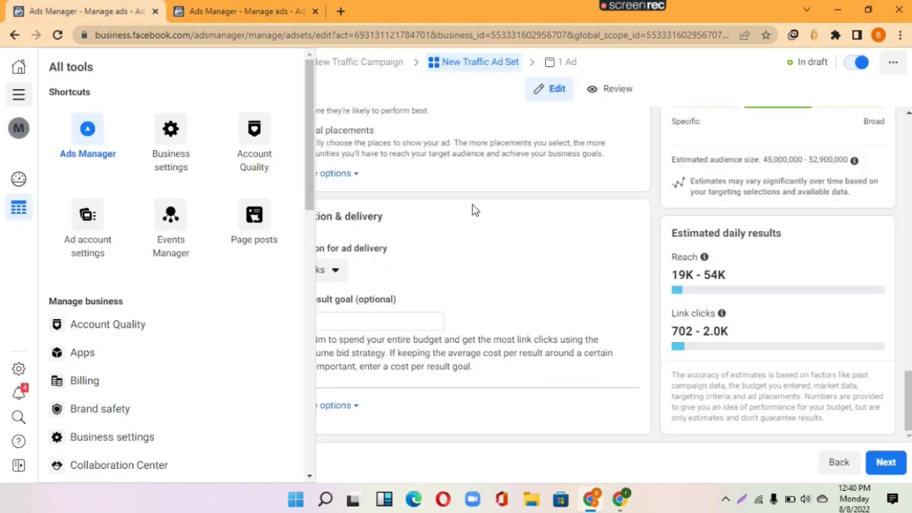
- Compare the ad delivery optimization settings of the traffic ad set with those of the conversions ad set
left_click(472, 211)
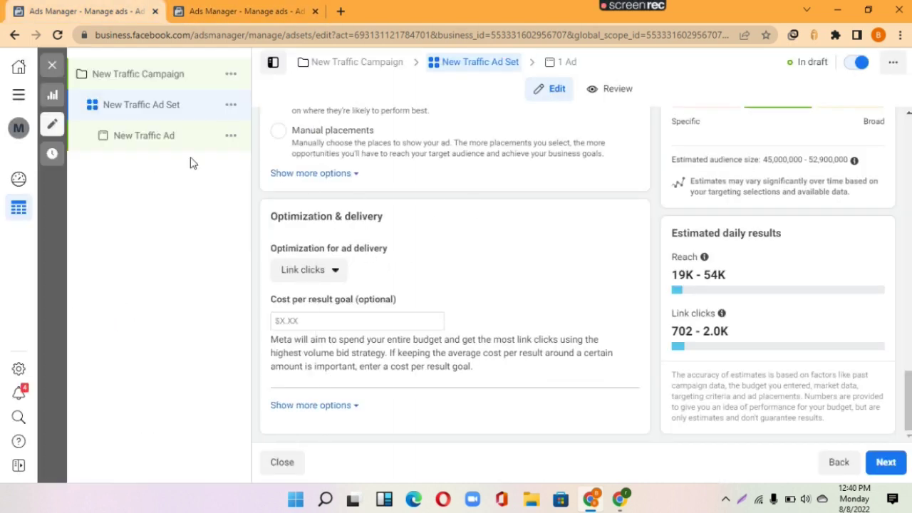
left_click(230, 8)
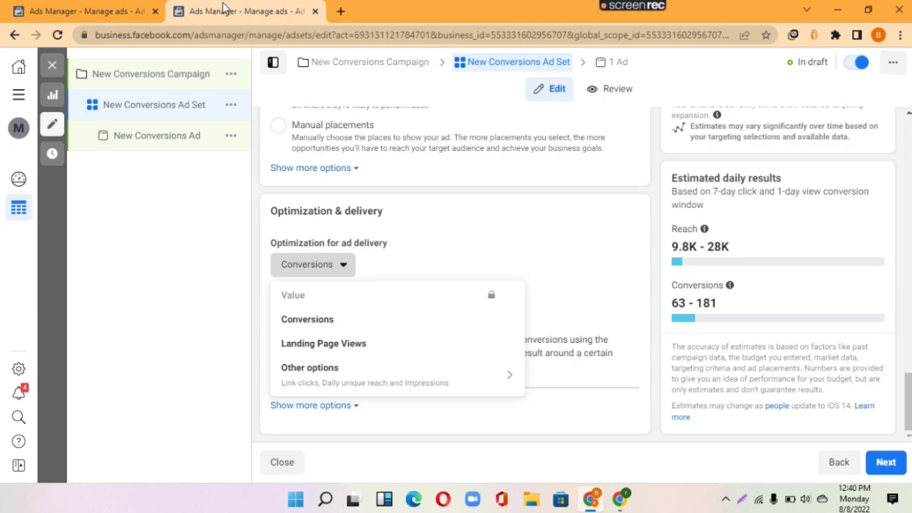
left_click(472, 236)
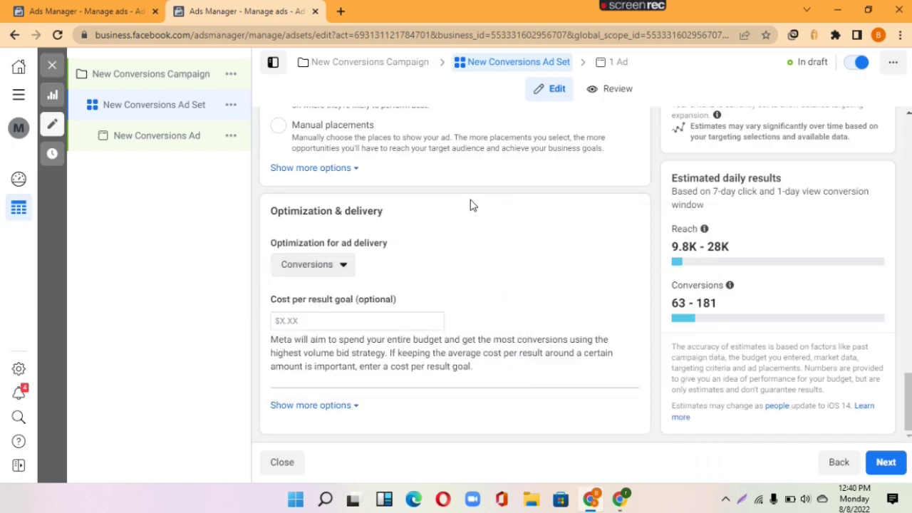
left_click(90, 3)
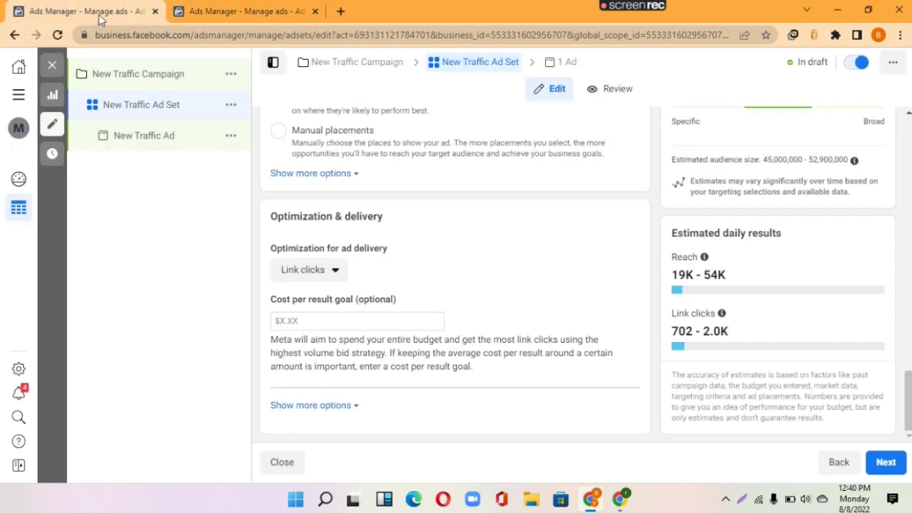
left_click(319, 280)
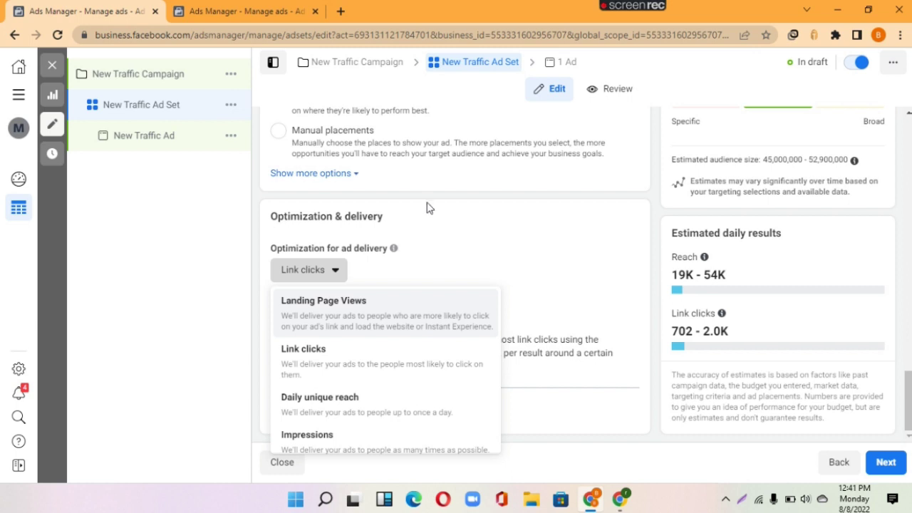
left_click(234, 9)
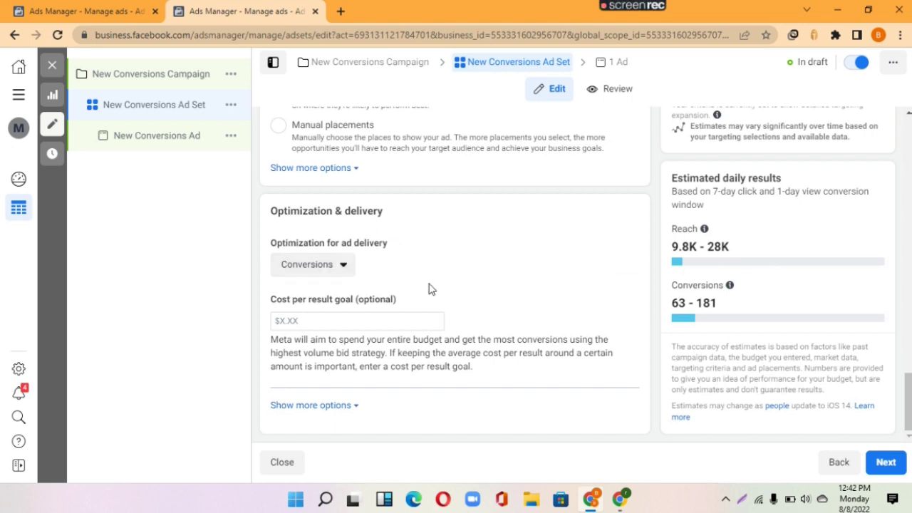
left_click(137, 14)
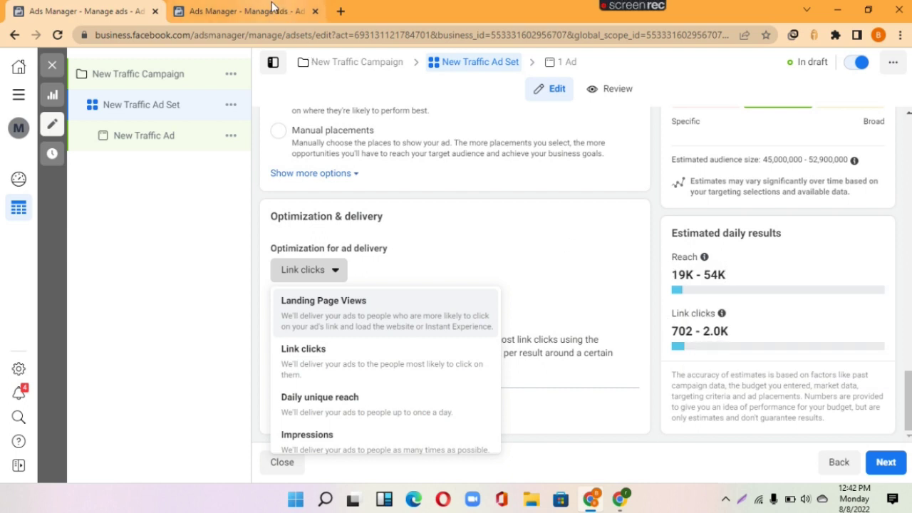
left_click(243, 10)
left_click(114, 8)
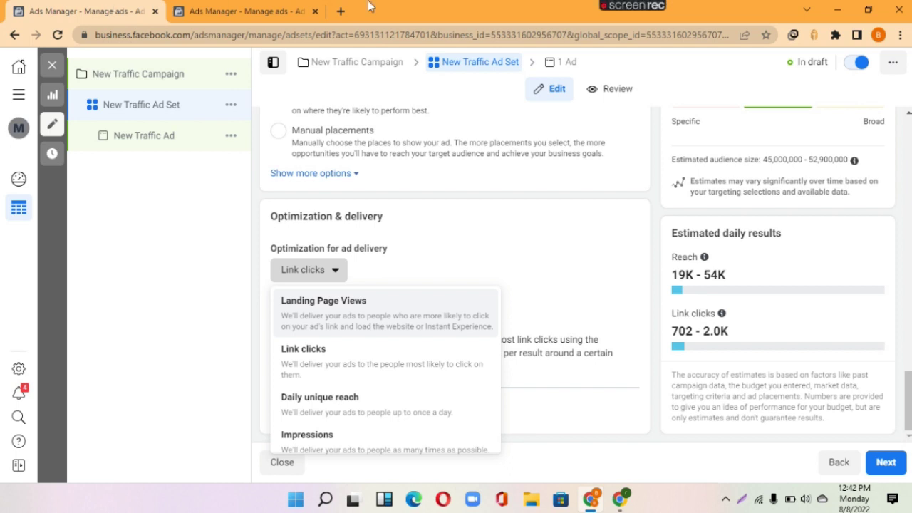
- Set the conversions ad set's Optimization for ad delivery to Landing Page Views
left_click(243, 10)
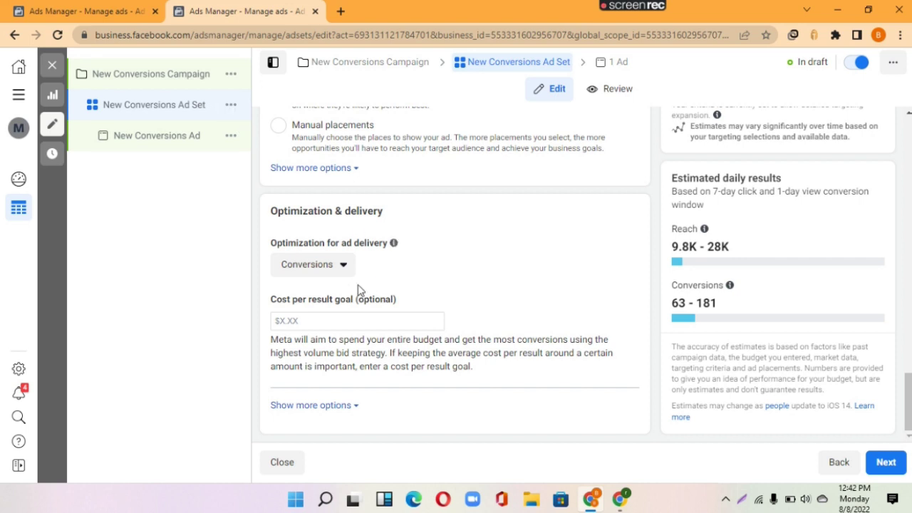
left_click(321, 271)
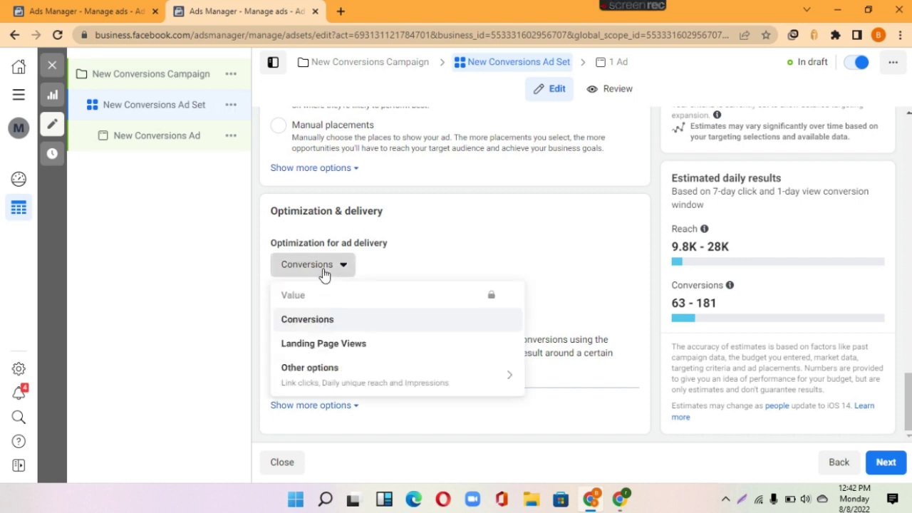
left_click(350, 346)
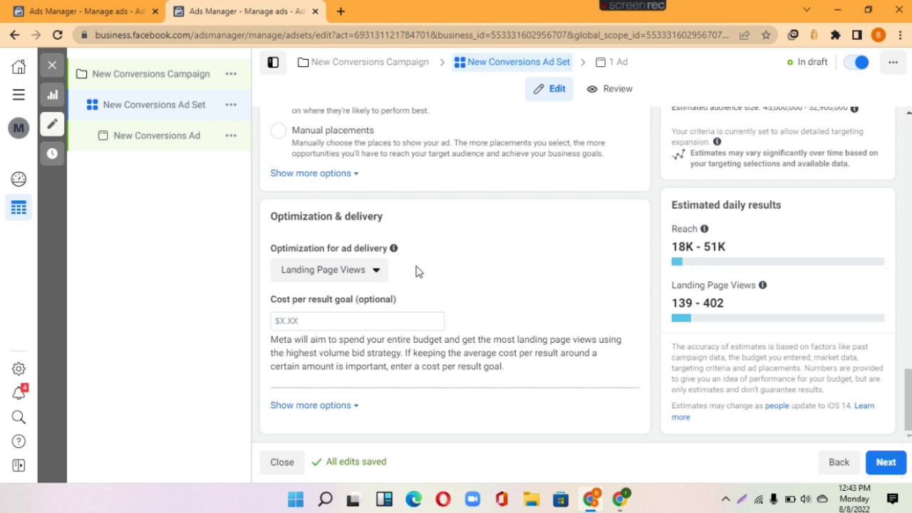
- Compare the traffic ad set's delivery optimization choices with the conversions ad set's, and review the conversions ad set's Optimization for ad delivery list
left_click(78, 11)
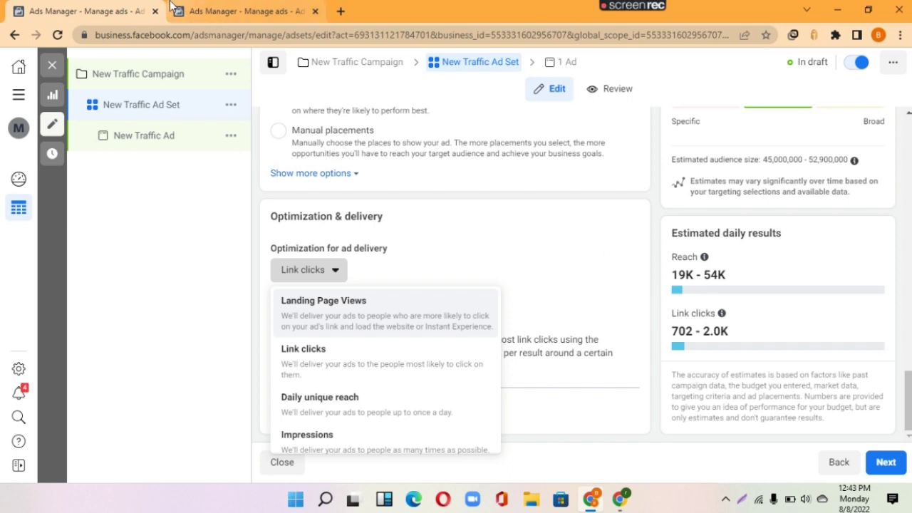
left_click(239, 10)
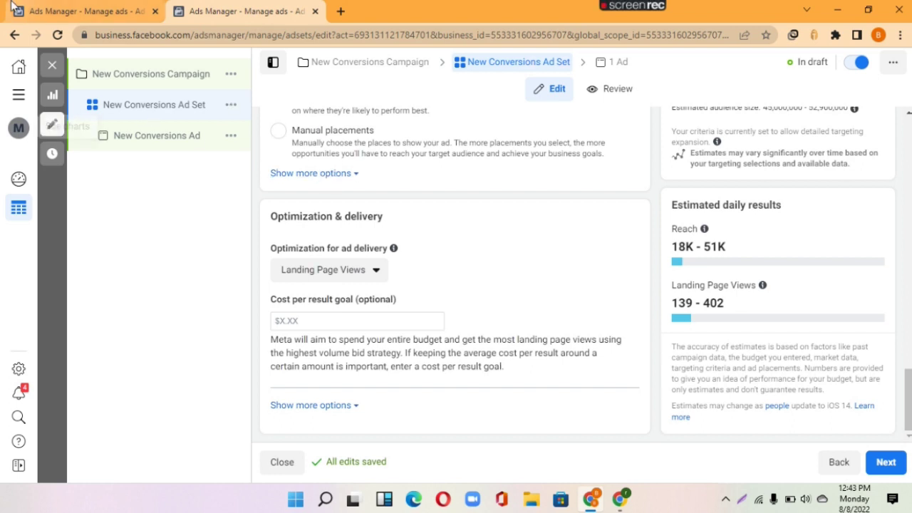
left_click(57, 8)
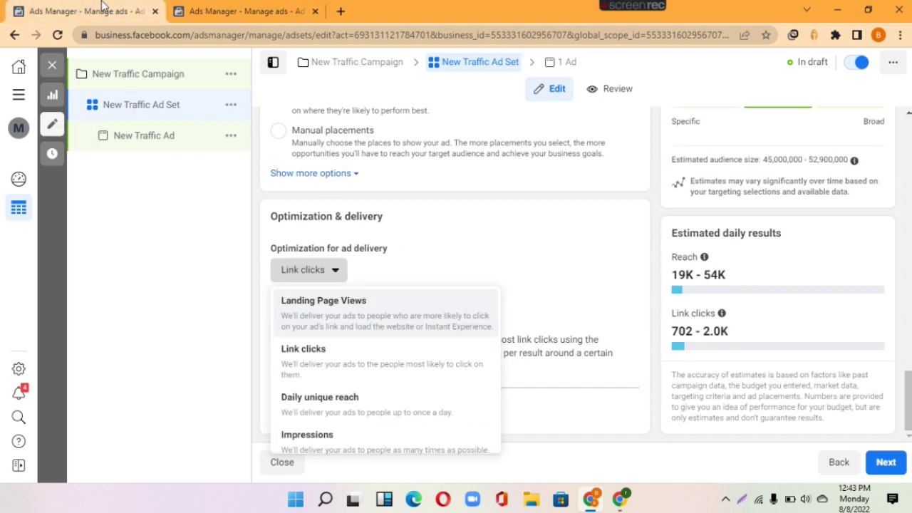
left_click(258, 10)
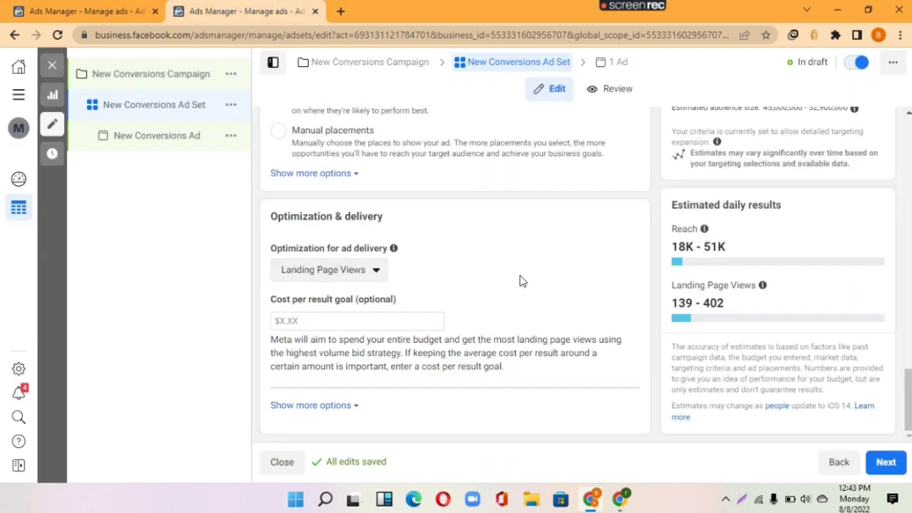
left_click(362, 271)
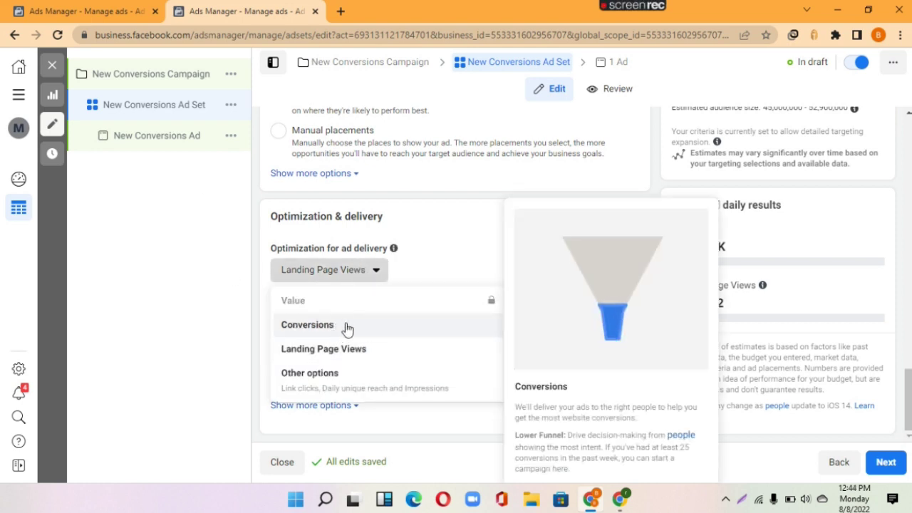
left_click(425, 278)
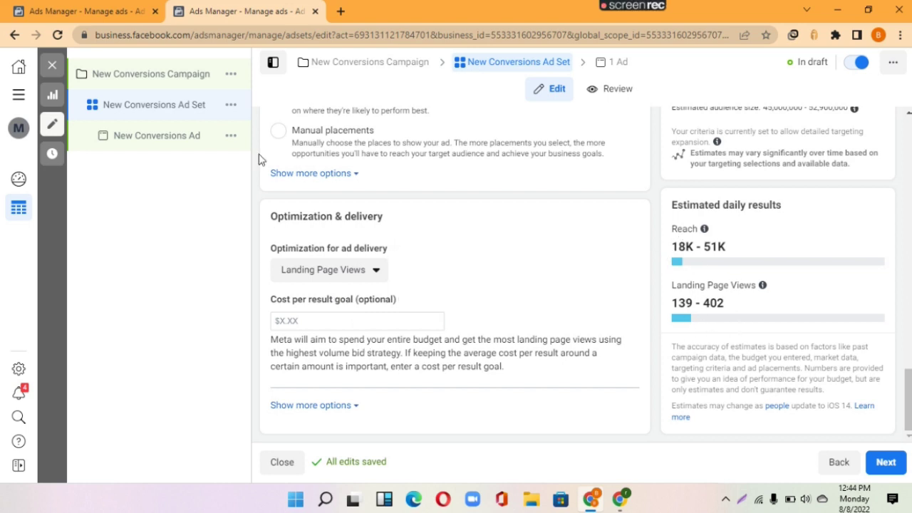
- Set the traffic ad set's Optimization for ad delivery to Landing Page Views
left_click(107, 12)
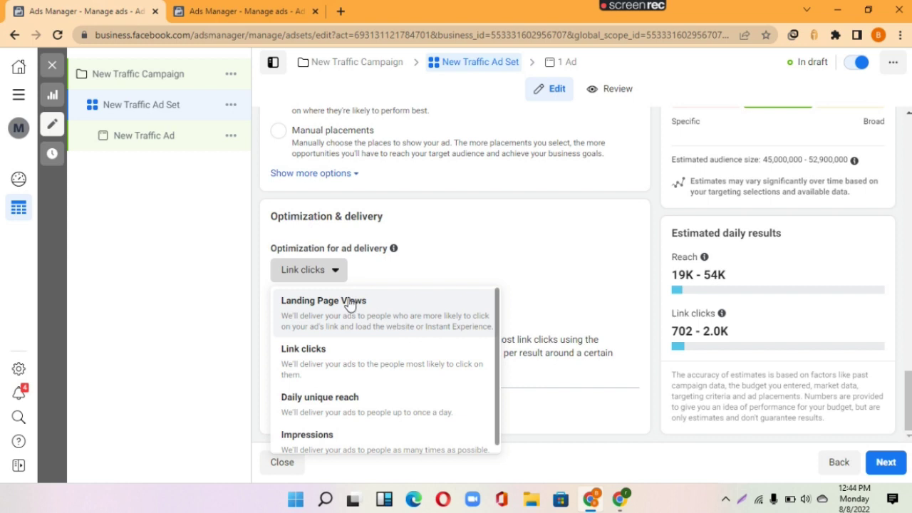
left_click(317, 283)
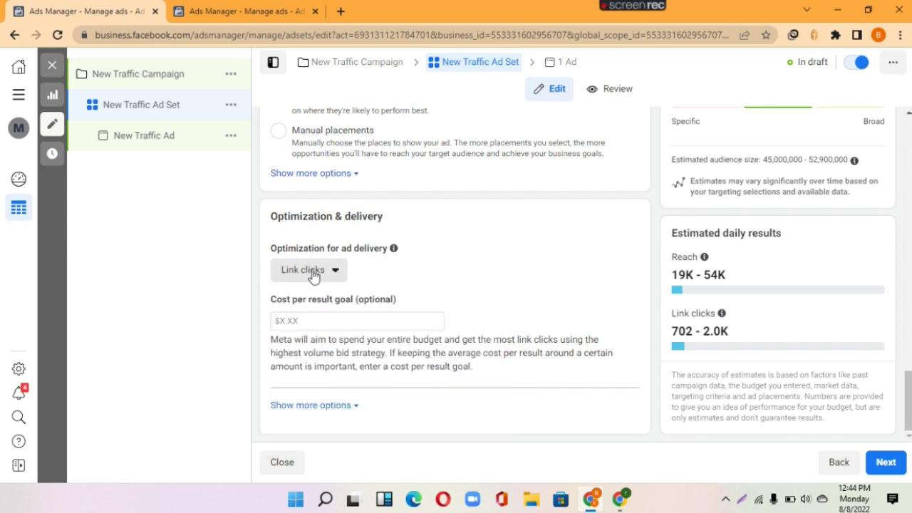
left_click(312, 273)
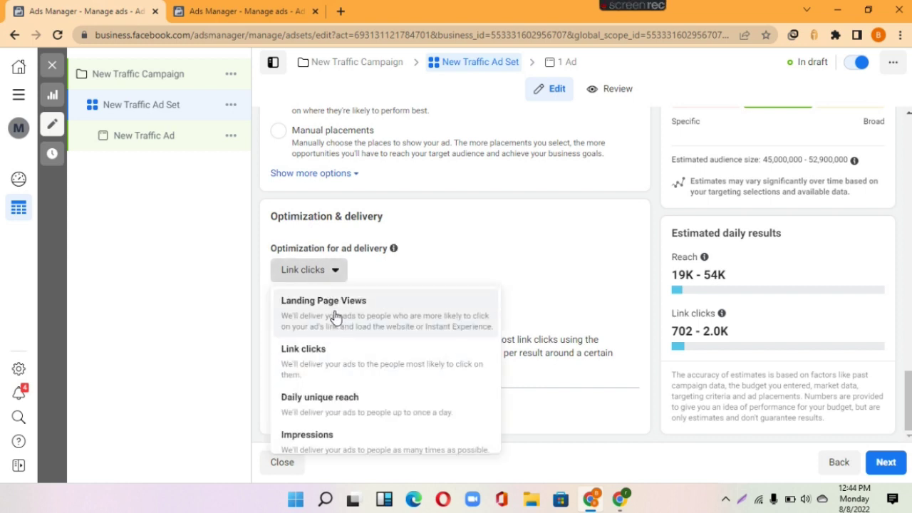
left_click(338, 317)
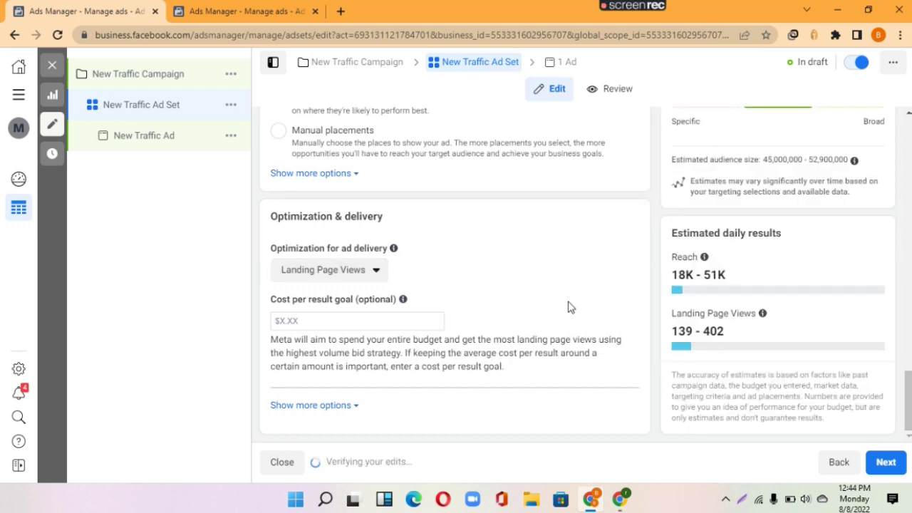
- Check the Optimization & delivery settings of both ad sets against each other, and reexamine the conversions ad set's optimization choices without changing them
left_click(301, 7)
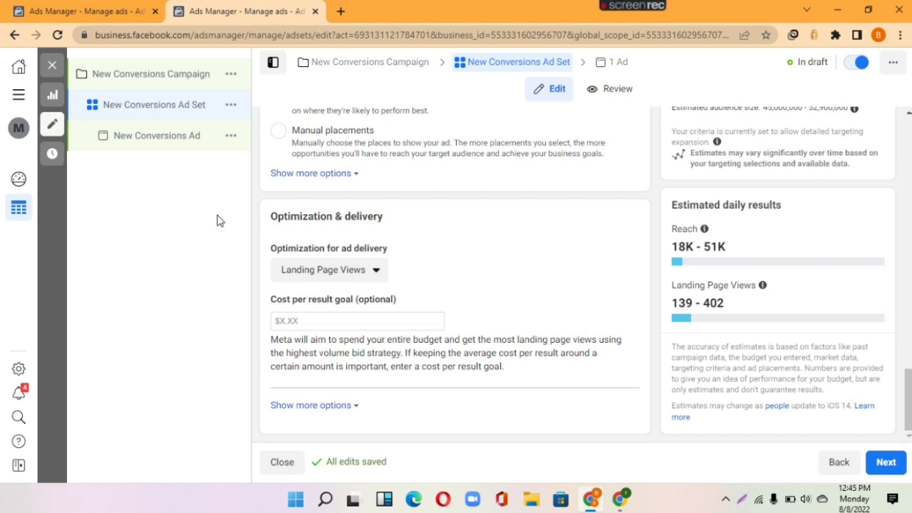
left_click(29, 7)
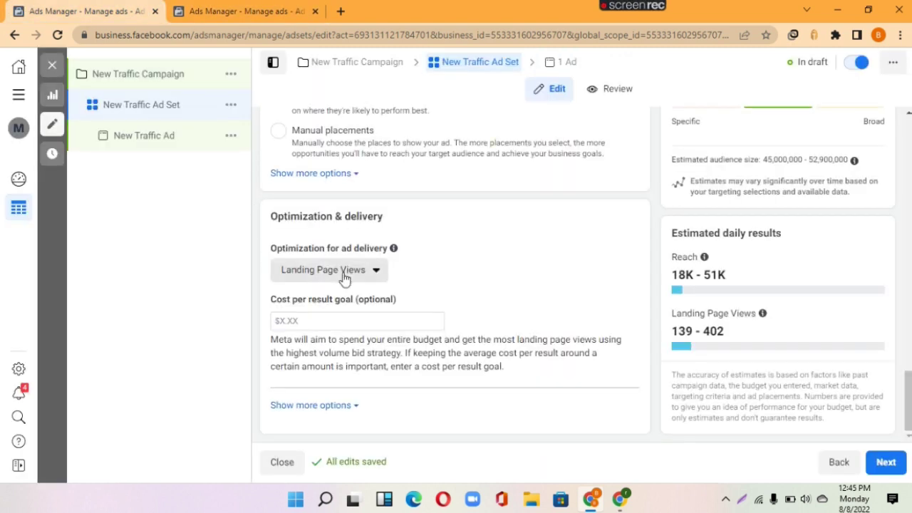
left_click(298, 19)
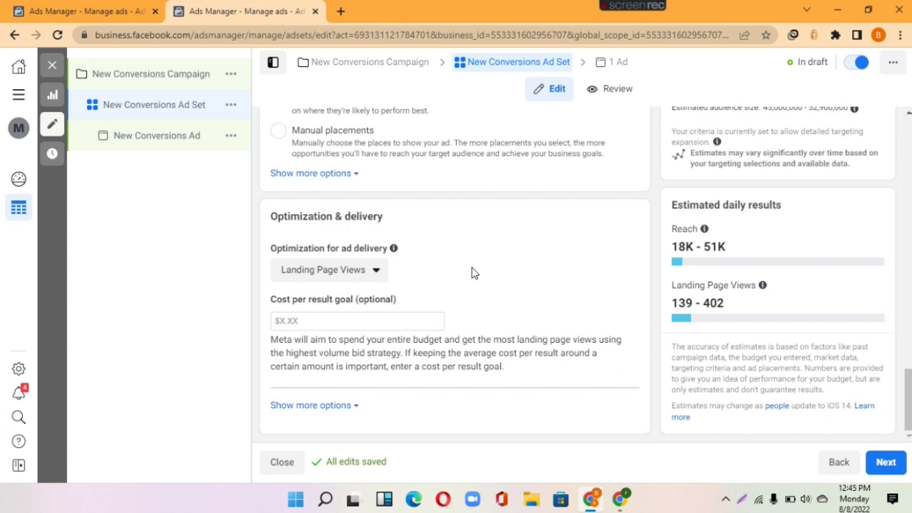
left_click(318, 282)
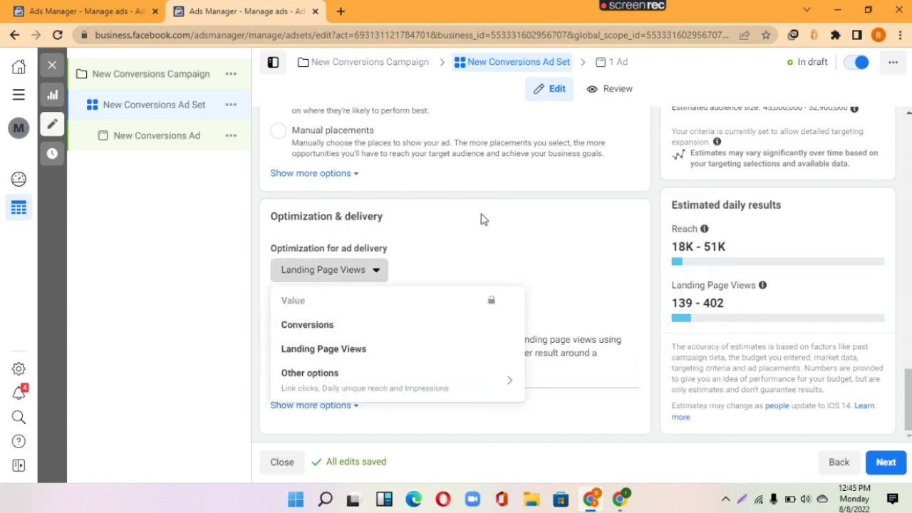
left_click(481, 220)
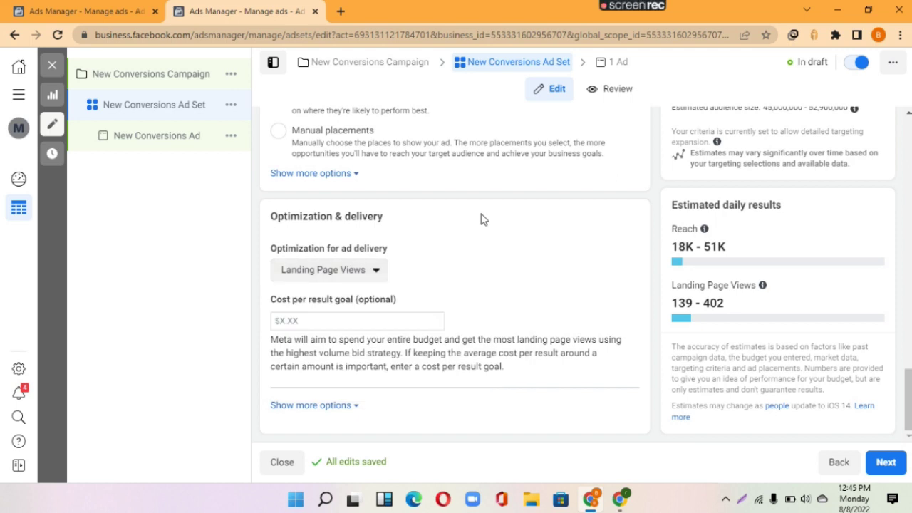